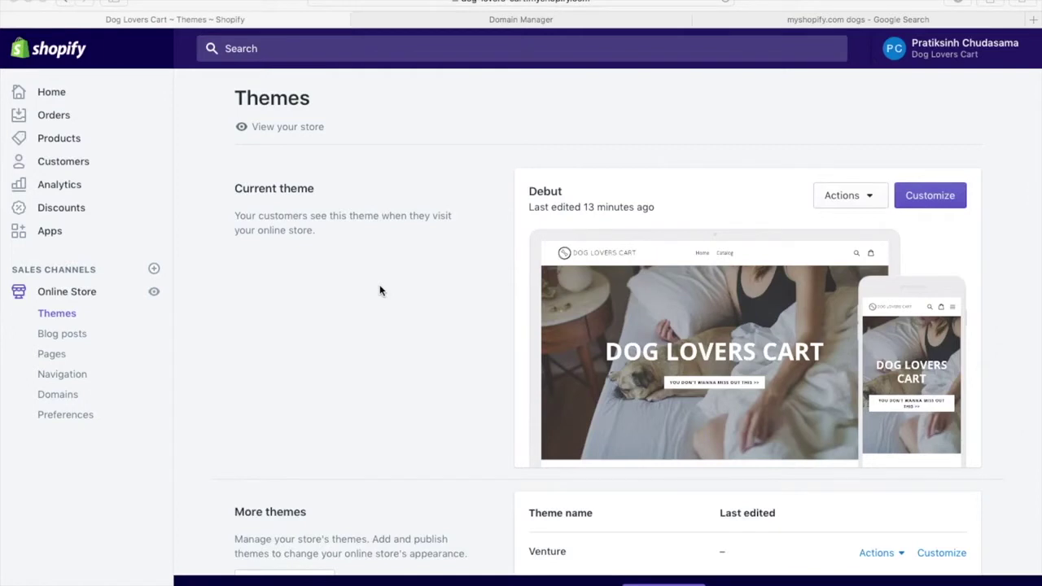
# Step: Leave the store web address edit and dismiss the suggested sites, returning to Themes
pyautogui.click(489, 7)
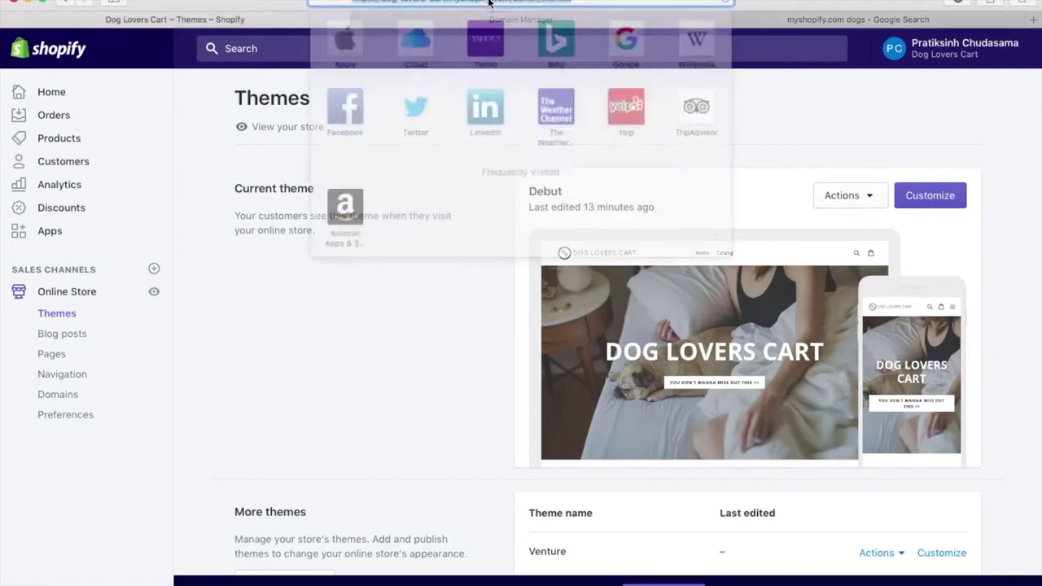
pyautogui.click(356, 2)
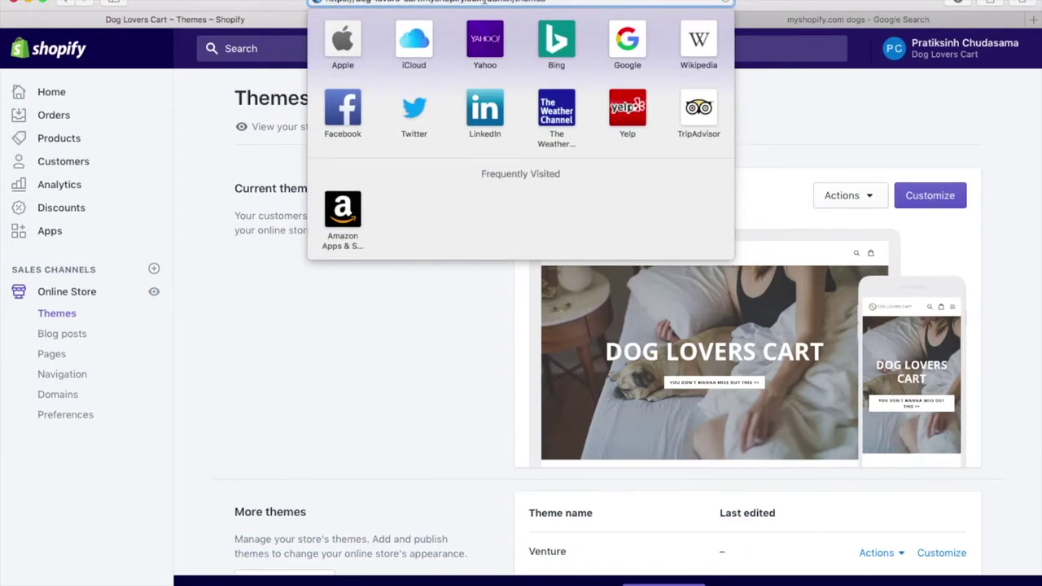
pyautogui.click(292, 343)
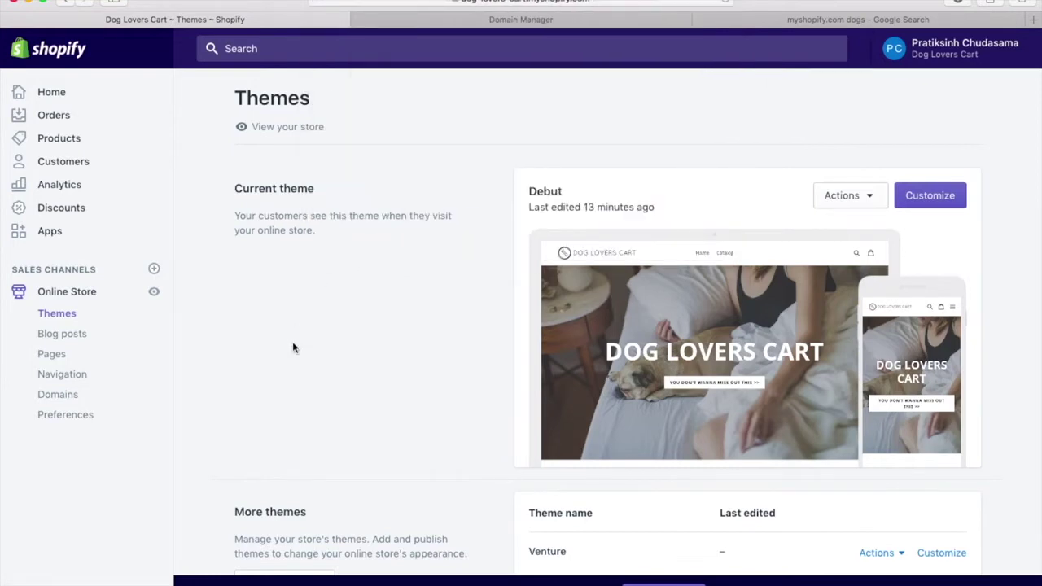
# Step: From Online Store Domains, reach the Connect existing domain form and focus its Domain field
pyautogui.click(64, 397)
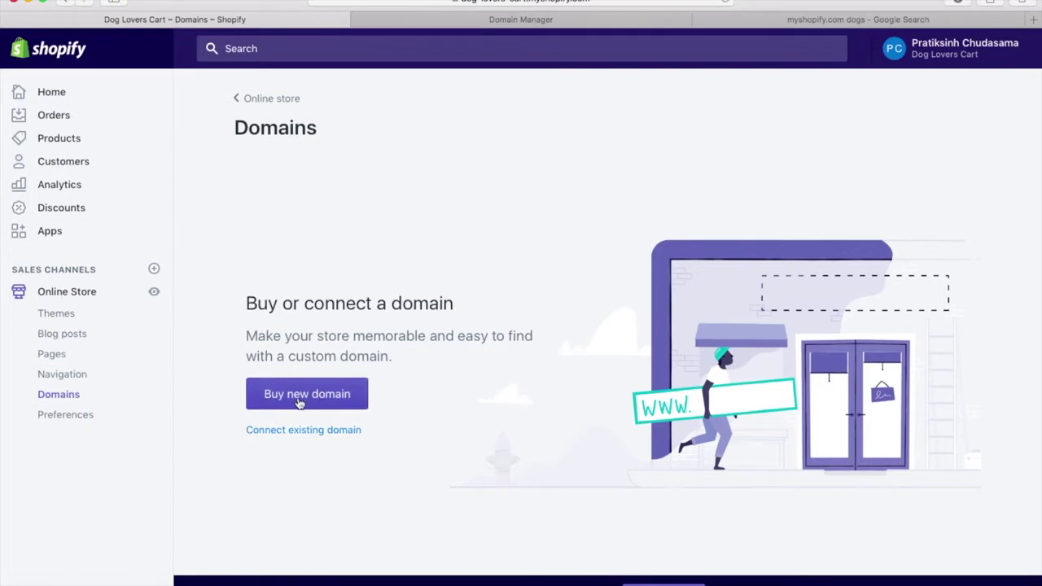
pyautogui.click(303, 404)
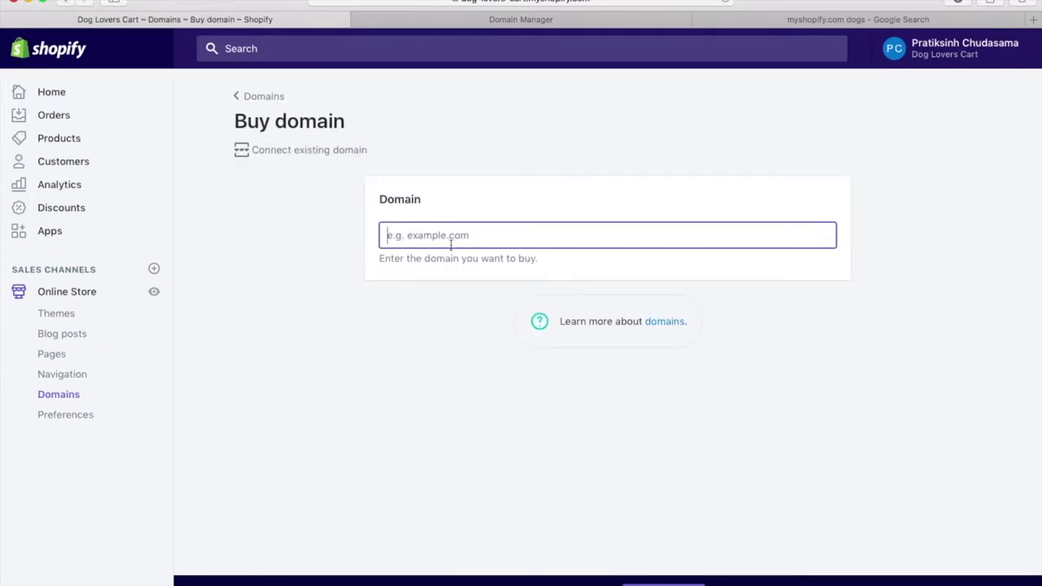
pyautogui.click(271, 150)
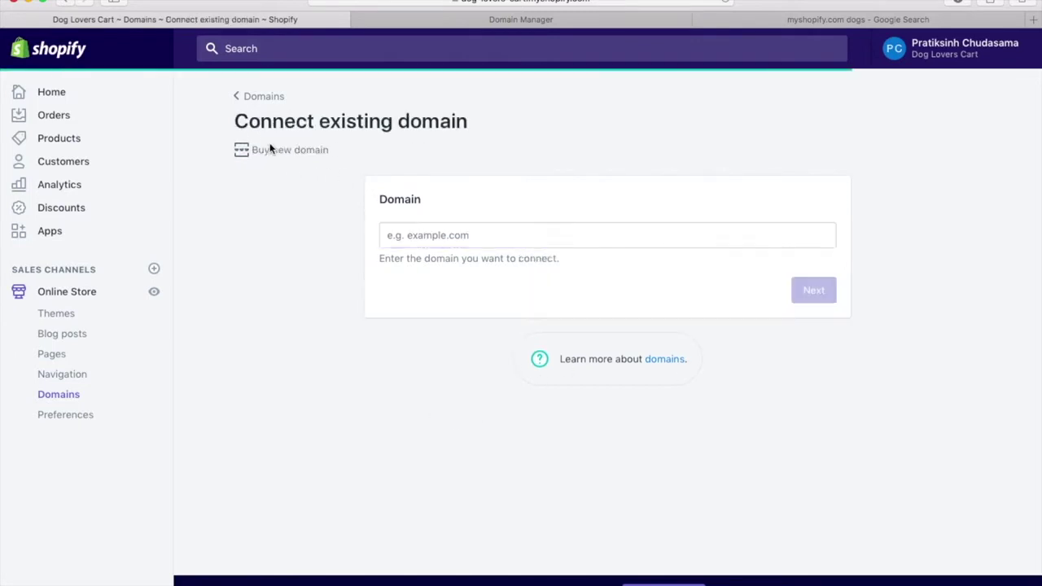
pyautogui.click(54, 401)
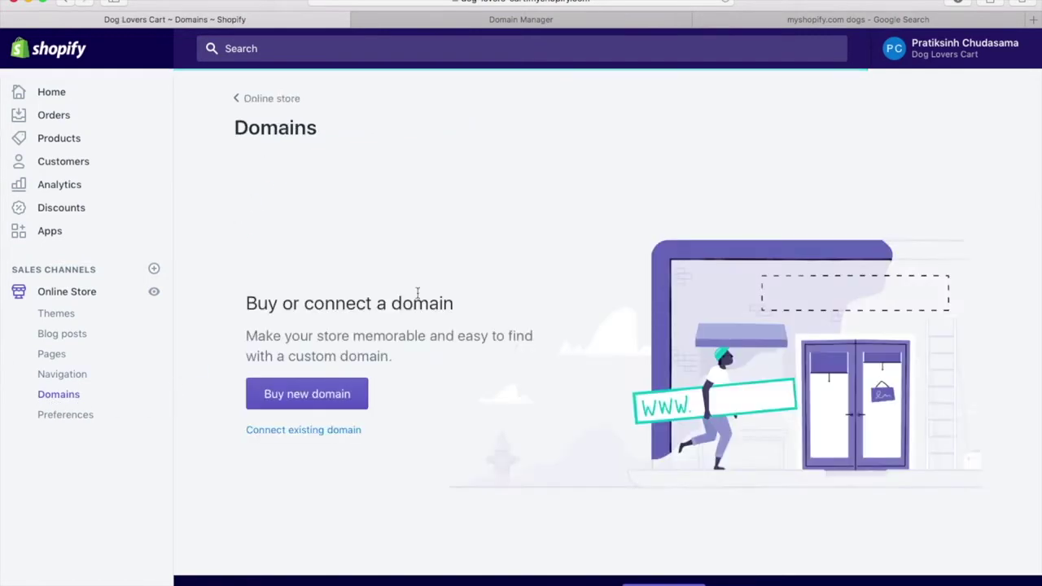
pyautogui.click(294, 439)
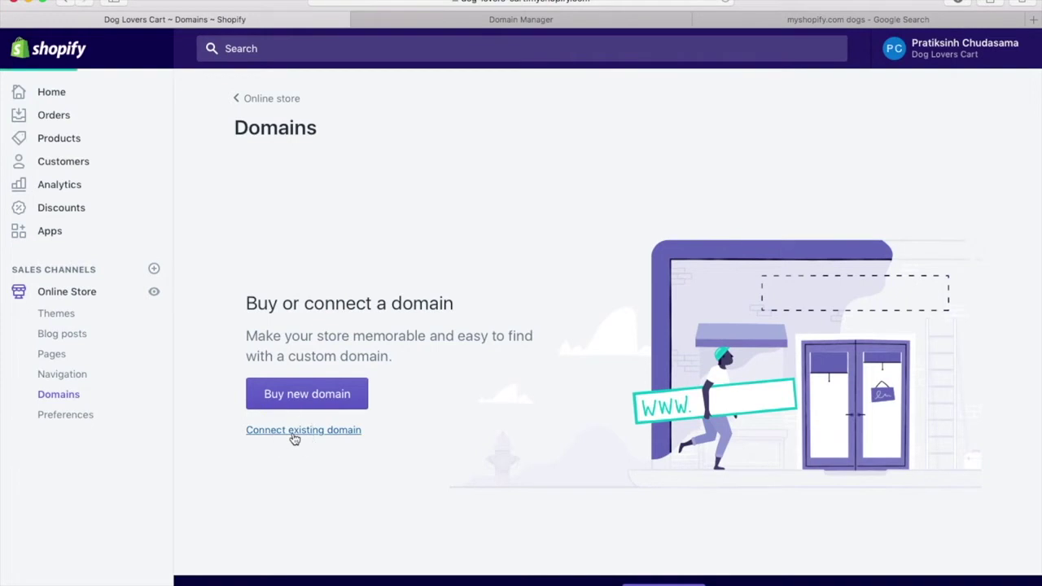
pyautogui.click(432, 236)
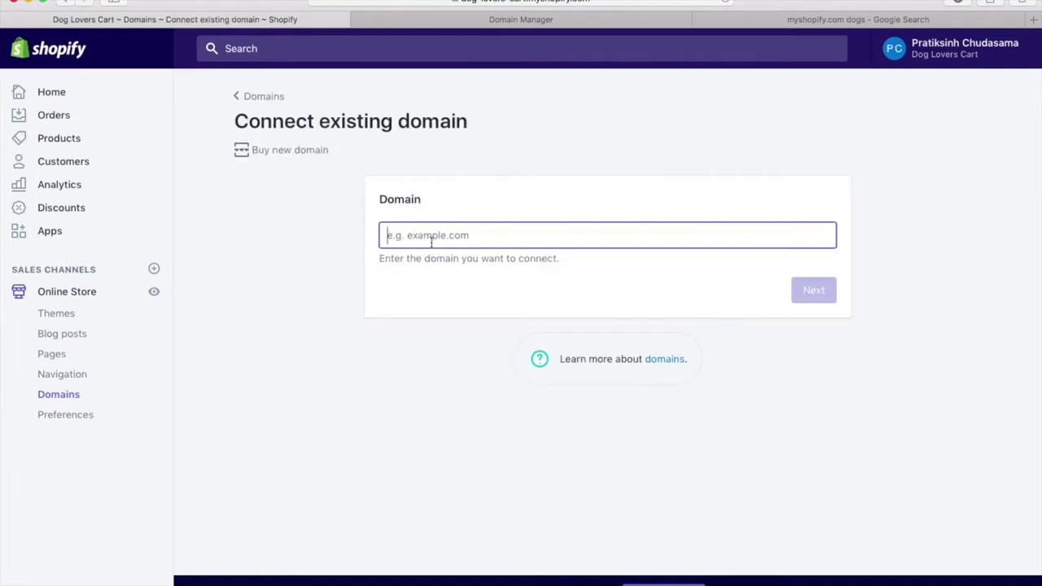
# Step: Copy dogloverscart.com from GoDaddy, enter it as the existing domain, and submit it
pyautogui.click(496, 18)
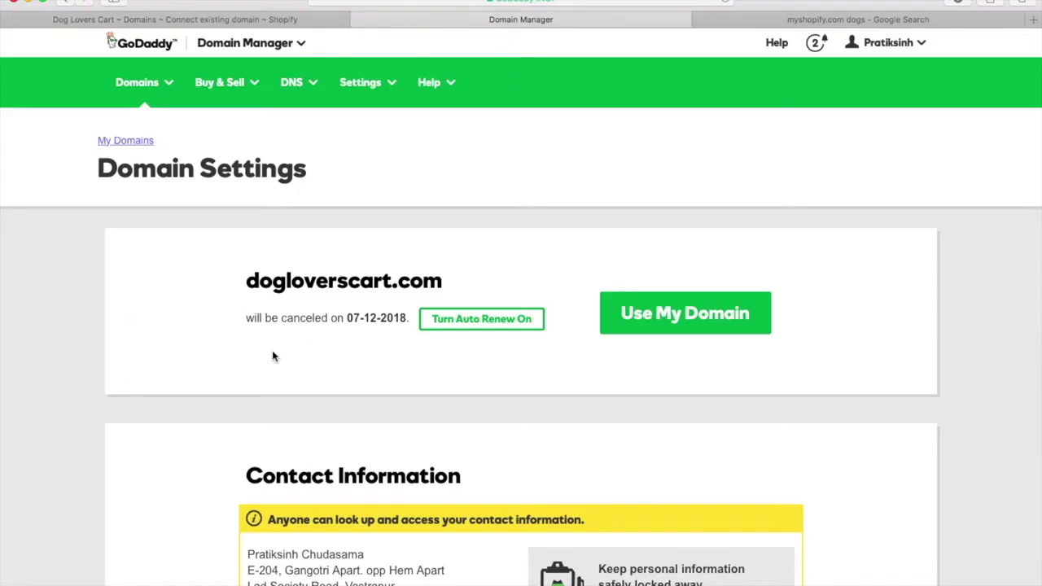
pyautogui.doubleClick(274, 284)
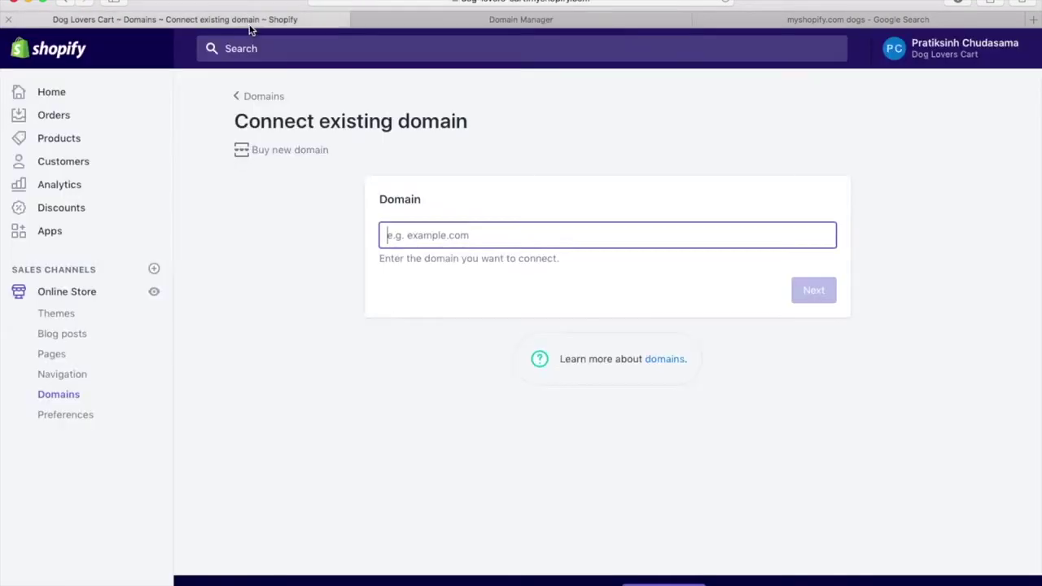
pyautogui.click(248, 21)
pyautogui.write('dogloverscart.com')
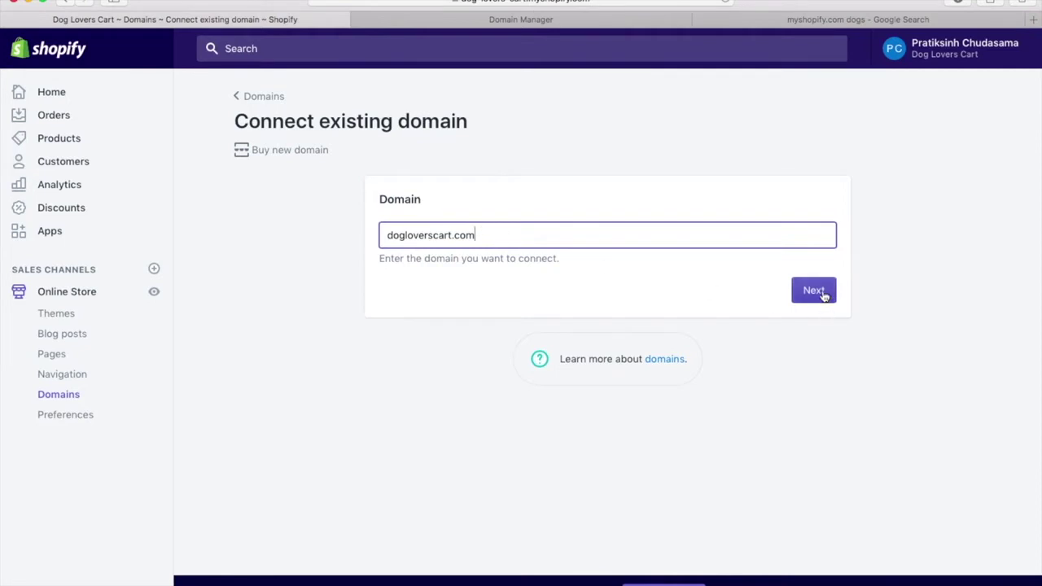
pyautogui.click(820, 293)
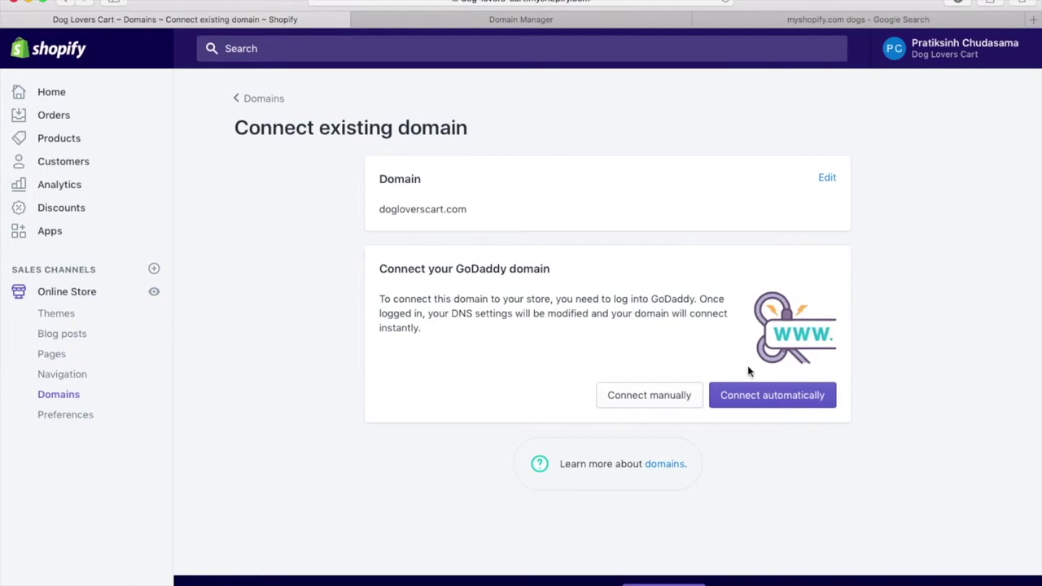
pyautogui.click(477, 22)
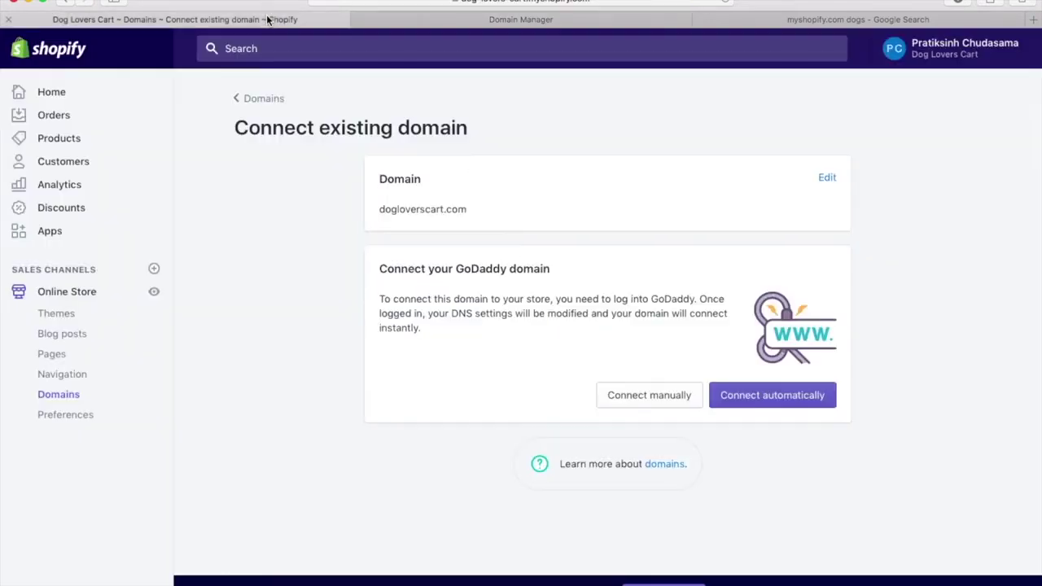
pyautogui.click(268, 19)
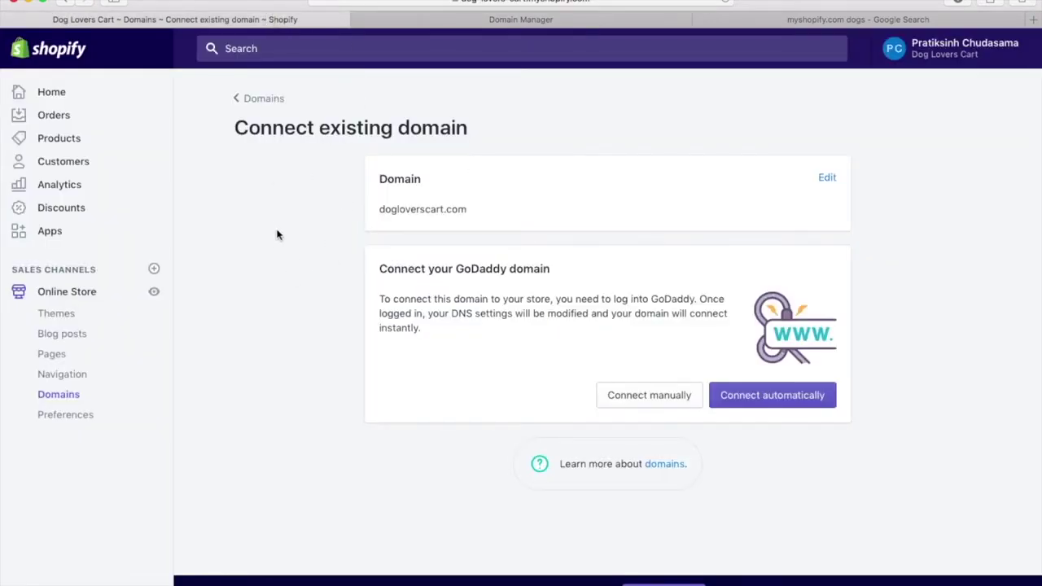
# Step: Connect dogloverscart.com automatically, approve it in GoDaddy's popup, and close the success window
pyautogui.click(778, 399)
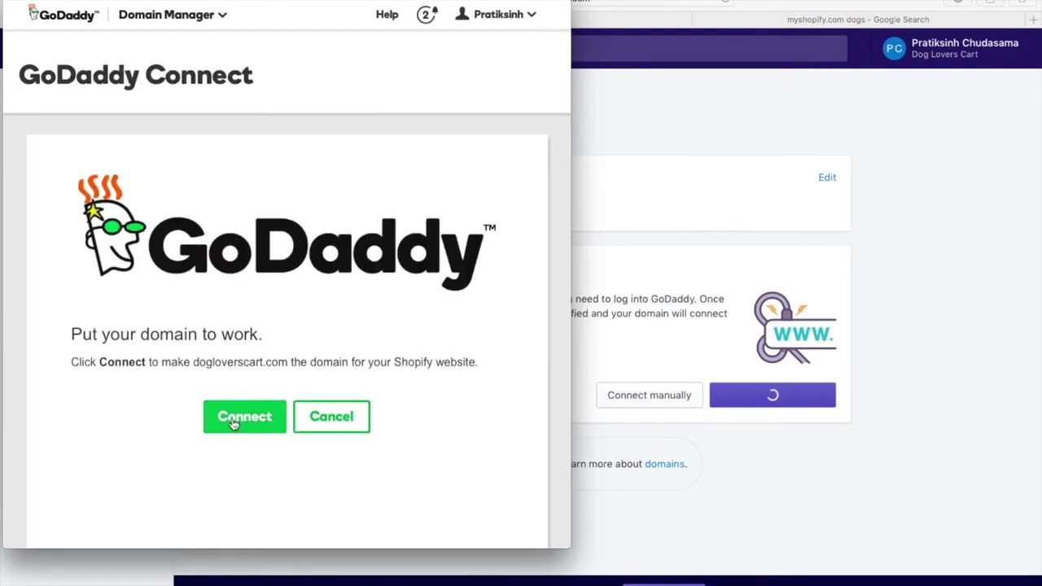
pyautogui.click(235, 418)
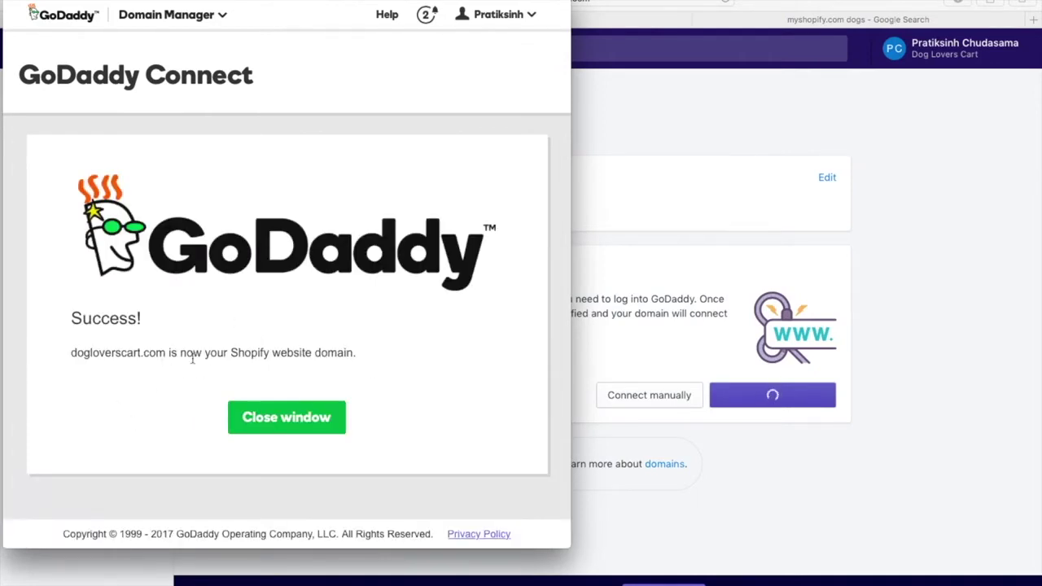
pyautogui.click(295, 419)
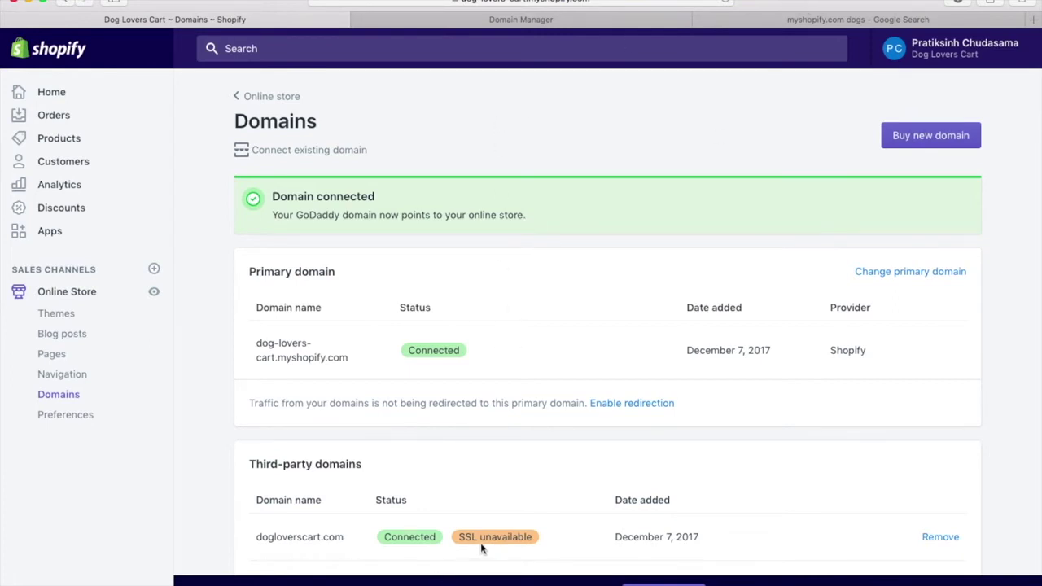
# Step: Load dogloverscart.com in Chrome to confirm the Coming Soon page, then return to Shopify admin
pyautogui.moveTo(458, 535); pyautogui.dragTo(529, 542)
pyautogui.moveTo(2, 294)
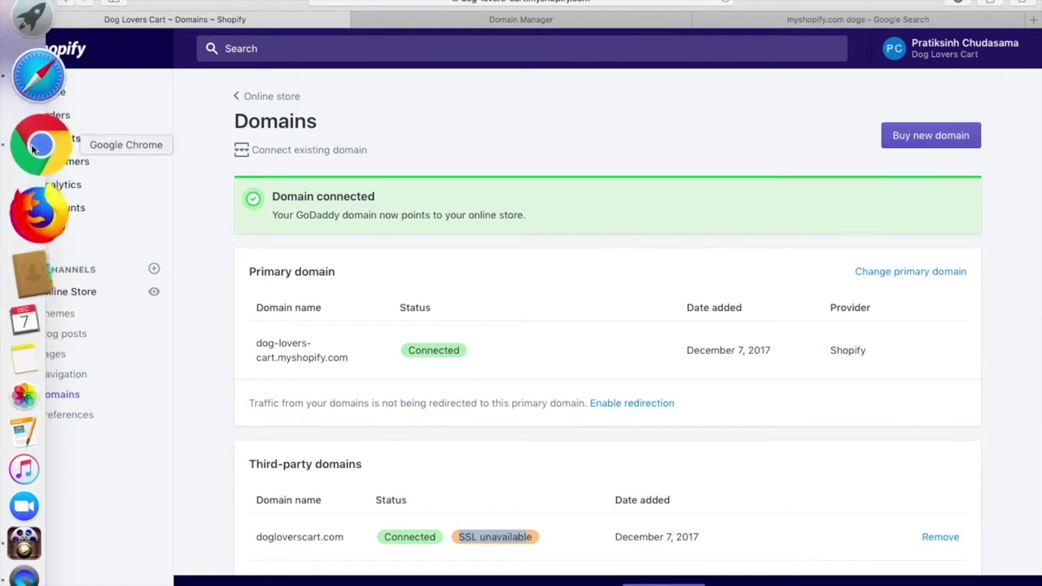
pyautogui.click(24, 144)
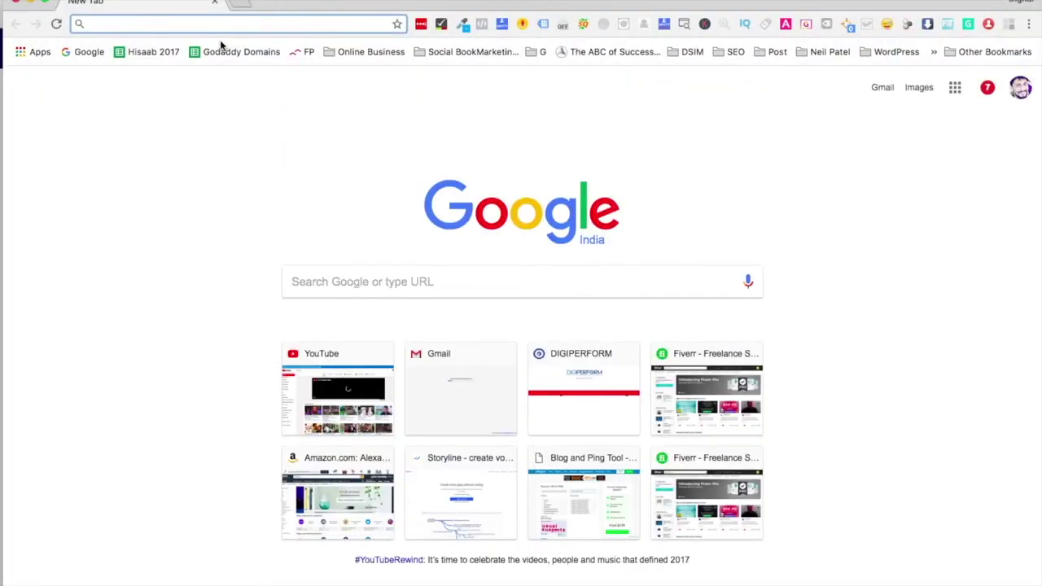
pyautogui.write('doglov')
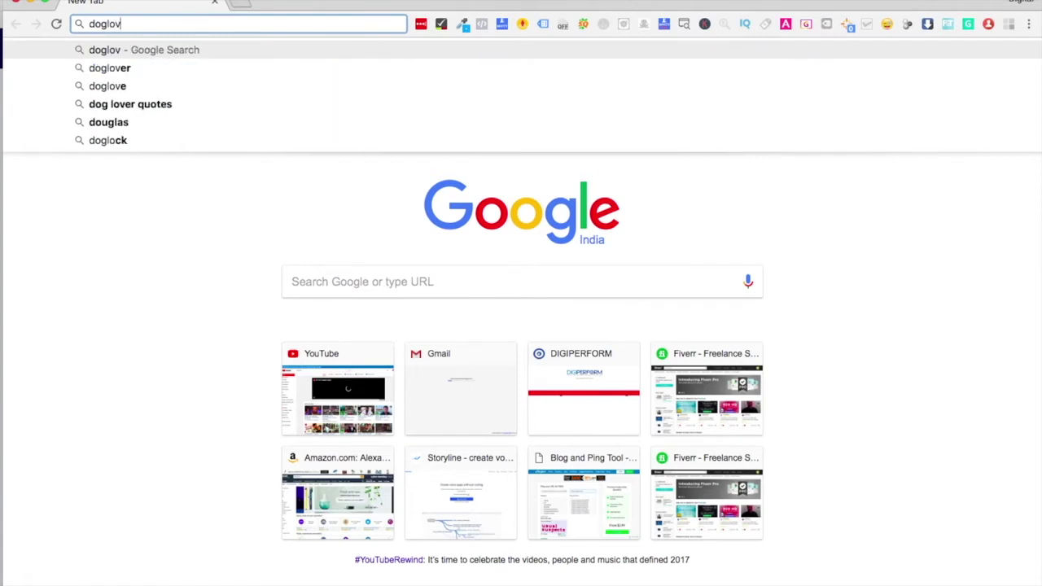
pyautogui.write('erscar')
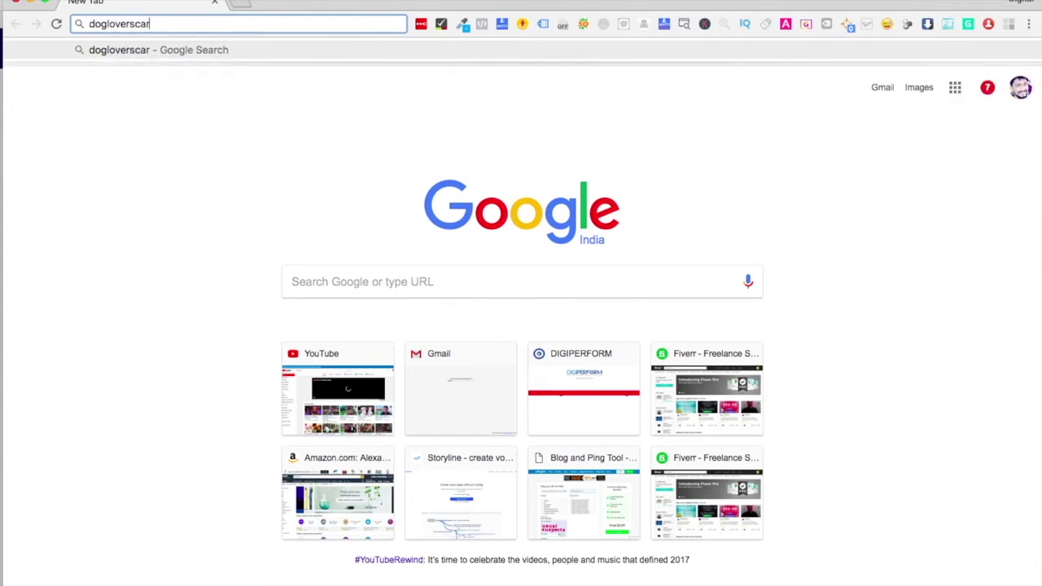
pyautogui.write('t.com')
pyautogui.press('Return')
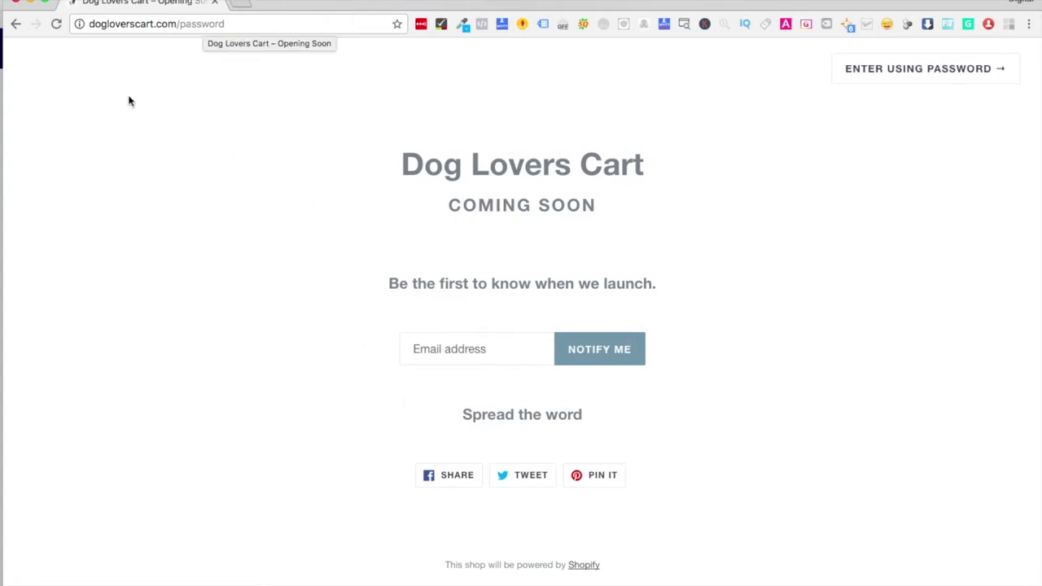
pyautogui.press('super+Tab')
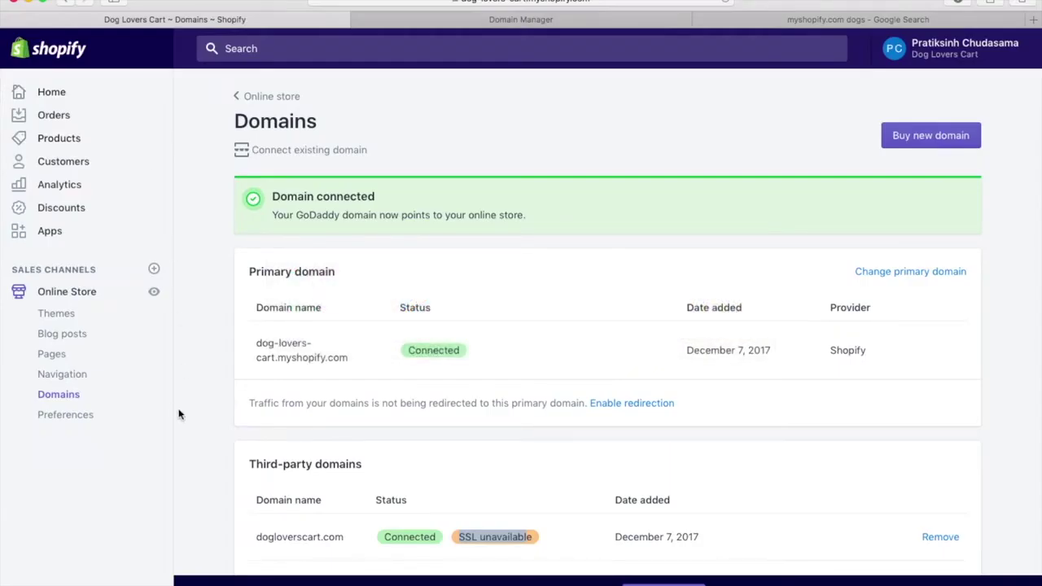
# Step: In Online Store Preferences, follow the password page's 'pick a plan' link
pyautogui.click(59, 420)
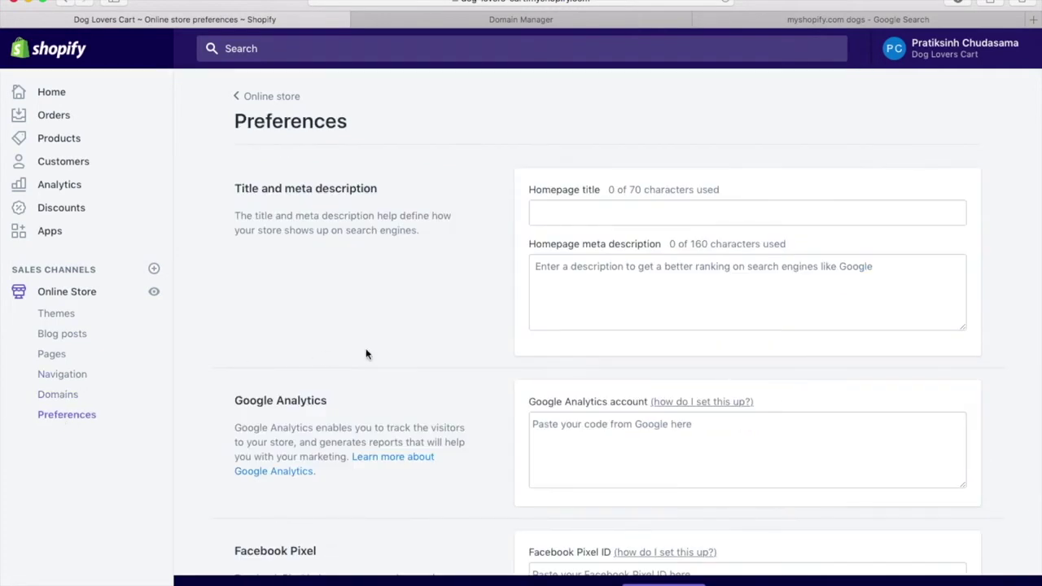
pyautogui.scroll(-5, 366, 354)
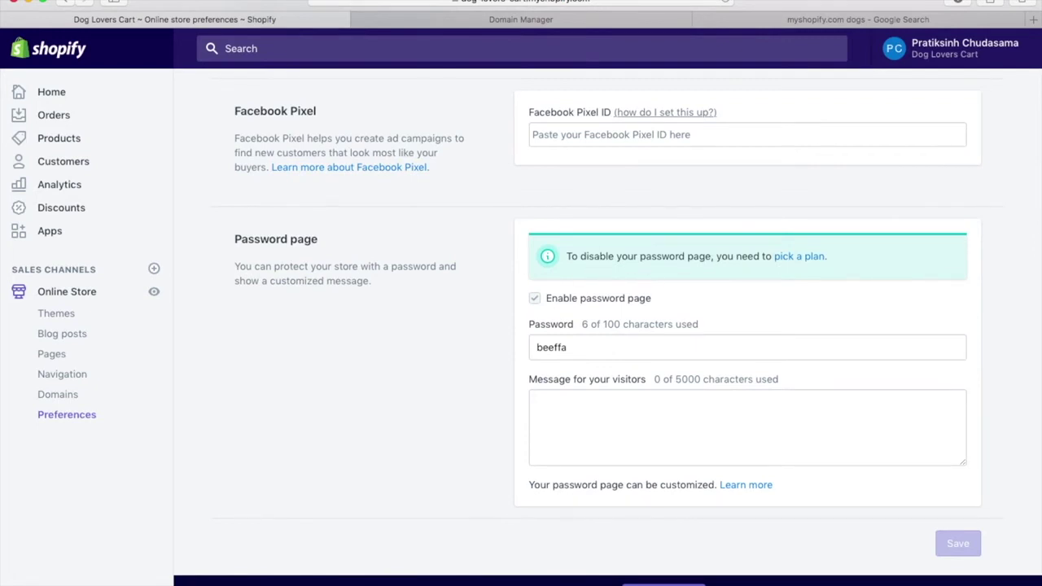
pyautogui.click(782, 258)
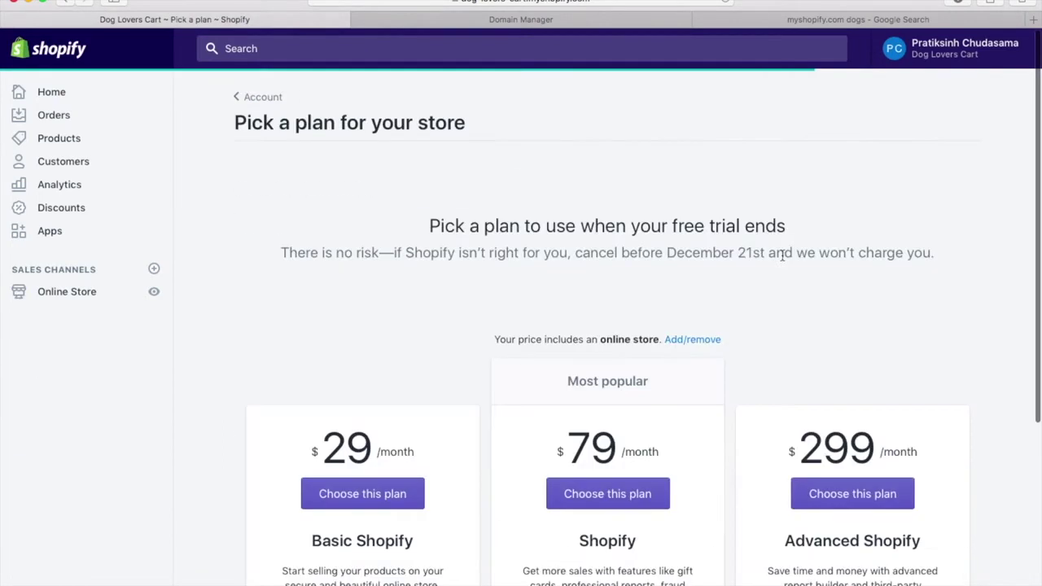
# Step: Choose the Shopify plan at $79 per month from the plan list
pyautogui.scroll(-3, 782, 256)
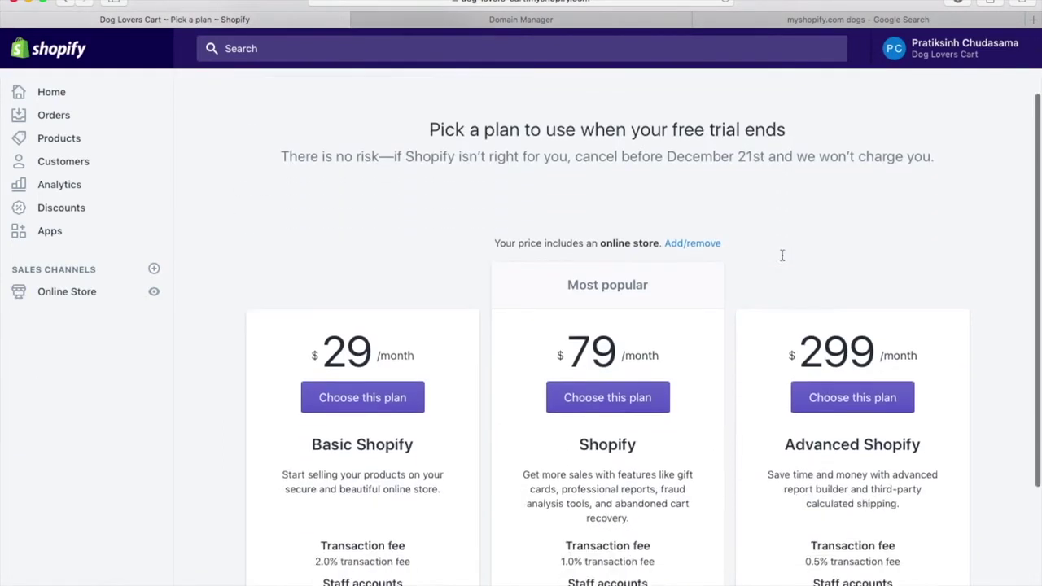
pyautogui.scroll(-3, 781, 256)
pyautogui.scroll(5, 782, 255)
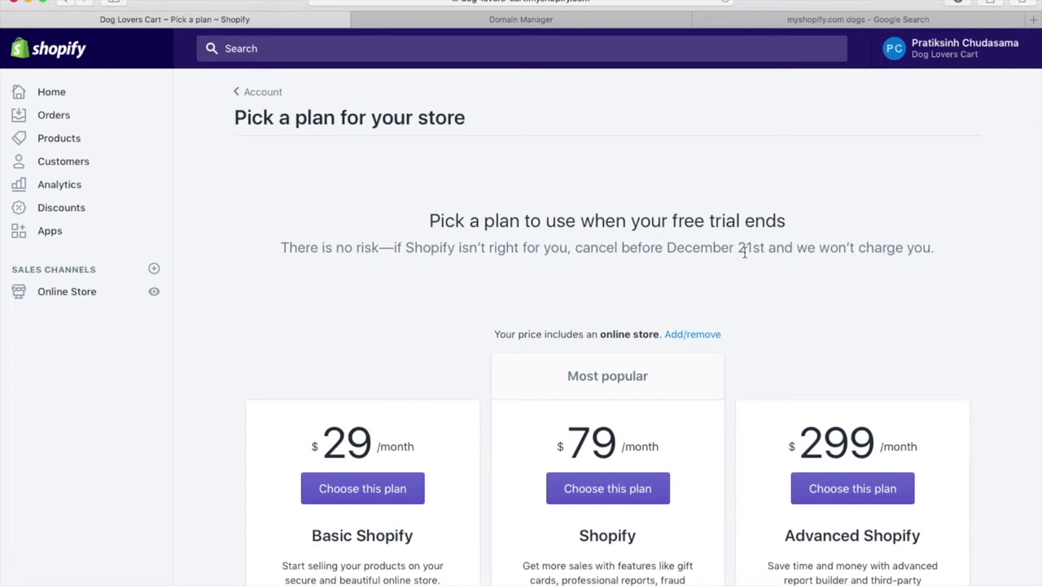
pyautogui.scroll(-5, 743, 253)
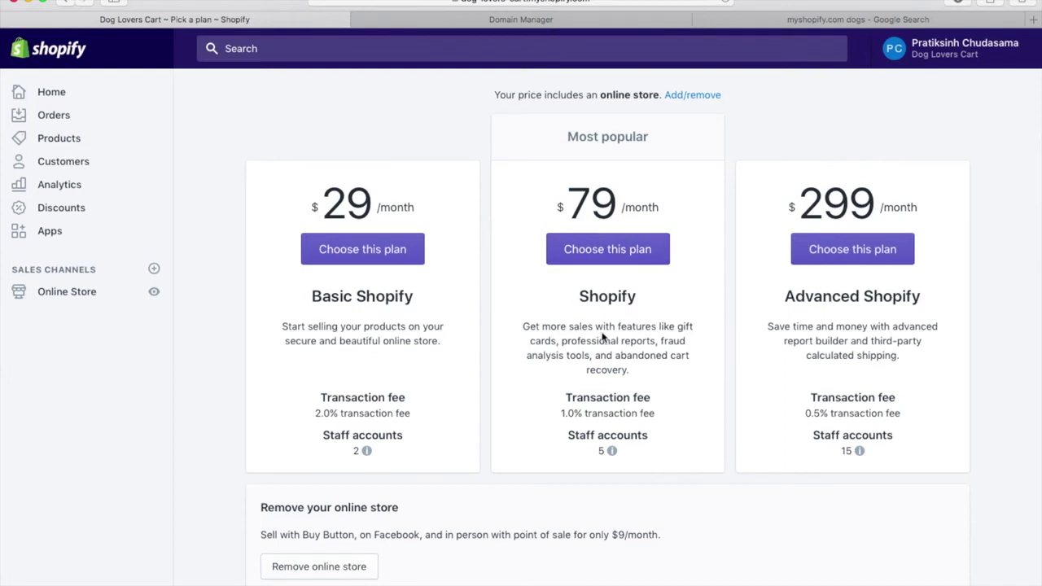
pyautogui.click(596, 259)
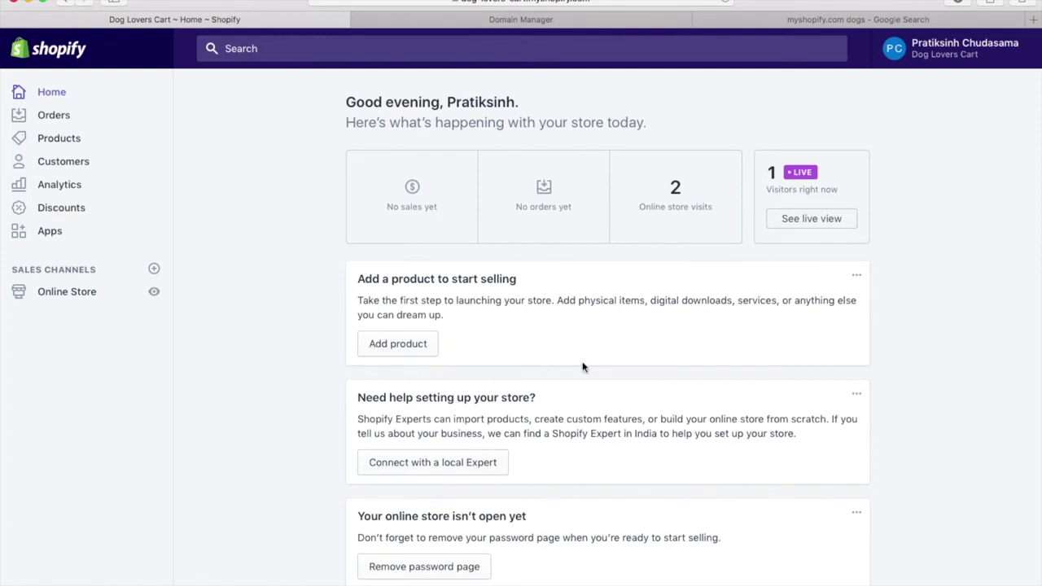
pyautogui.scroll(-3, 514, 466)
pyautogui.scroll(3, 516, 506)
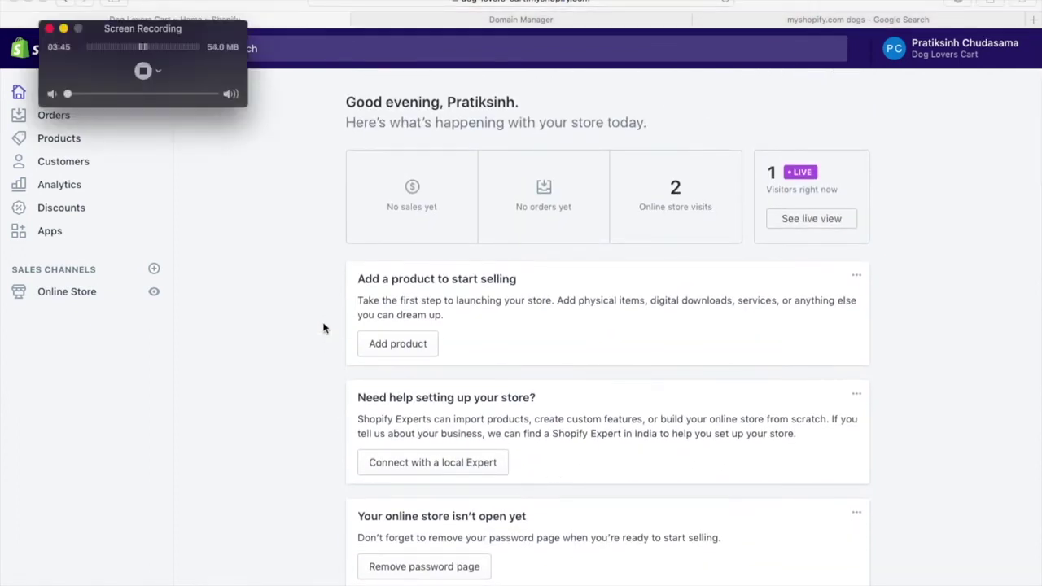
pyautogui.click(37, 138)
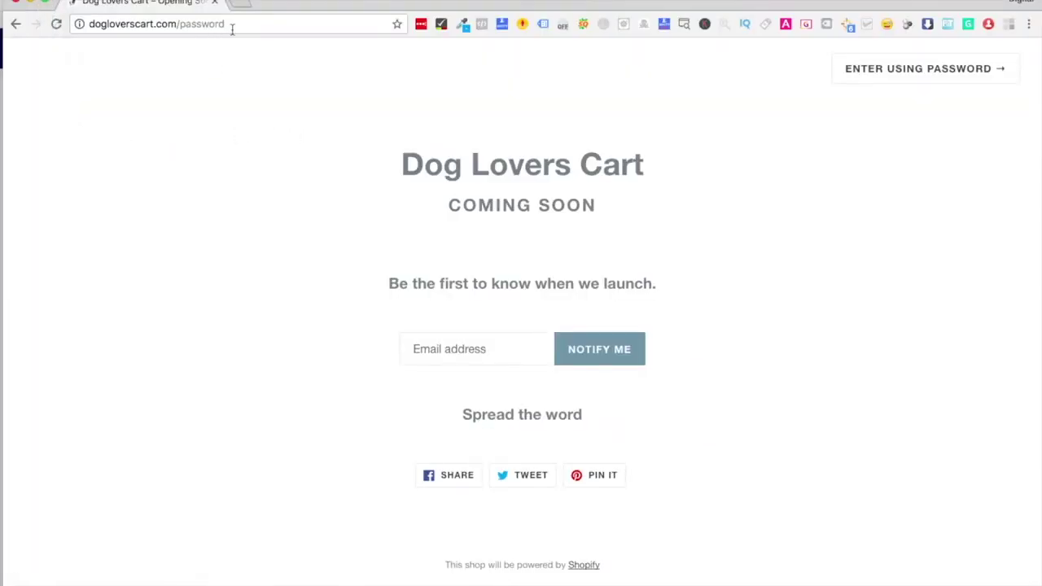
pyautogui.moveTo(232, 27); pyautogui.dragTo(179, 28)
pyautogui.press('BackSpace')
pyautogui.press('Return')
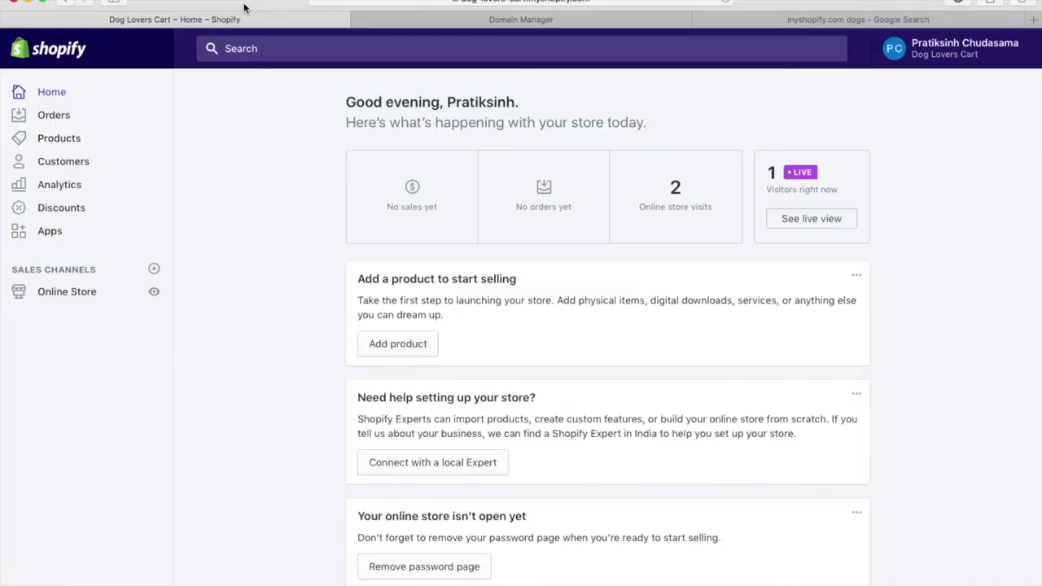
# Step: Uncheck 'Enable password page' in Online Store Preferences and save
pyautogui.click(73, 295)
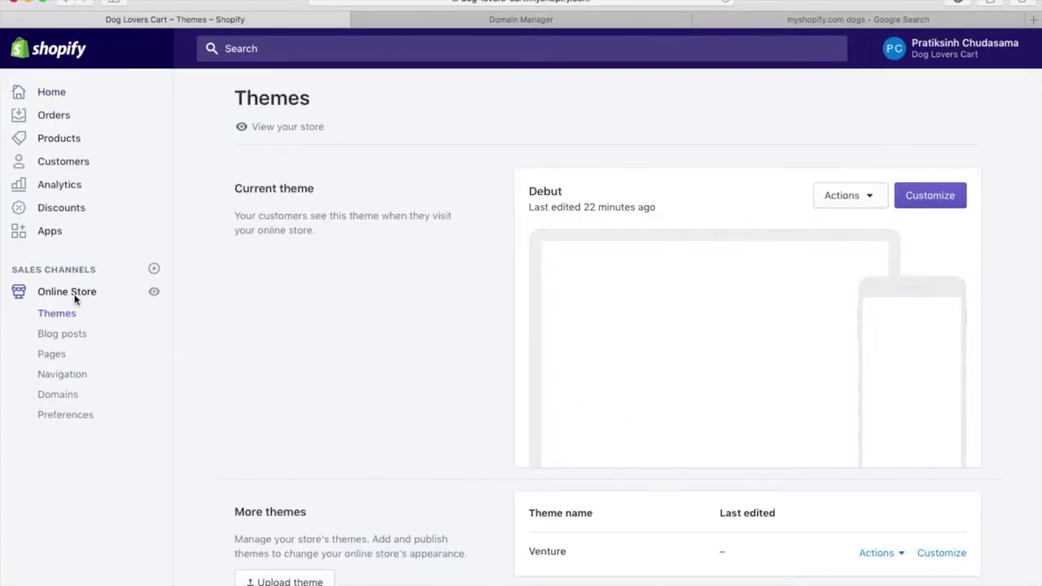
pyautogui.click(66, 416)
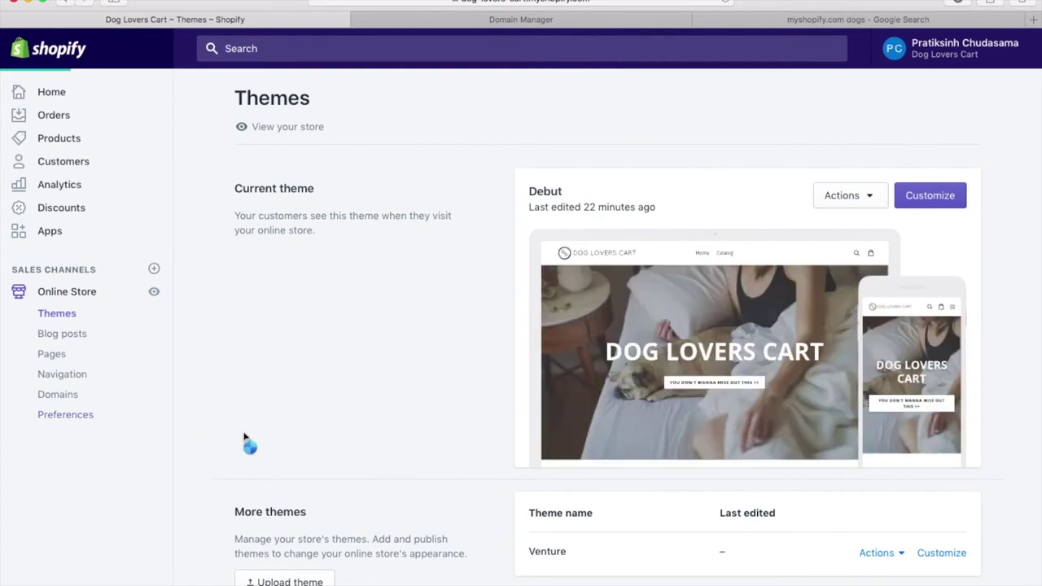
pyautogui.scroll(-5, 410, 500)
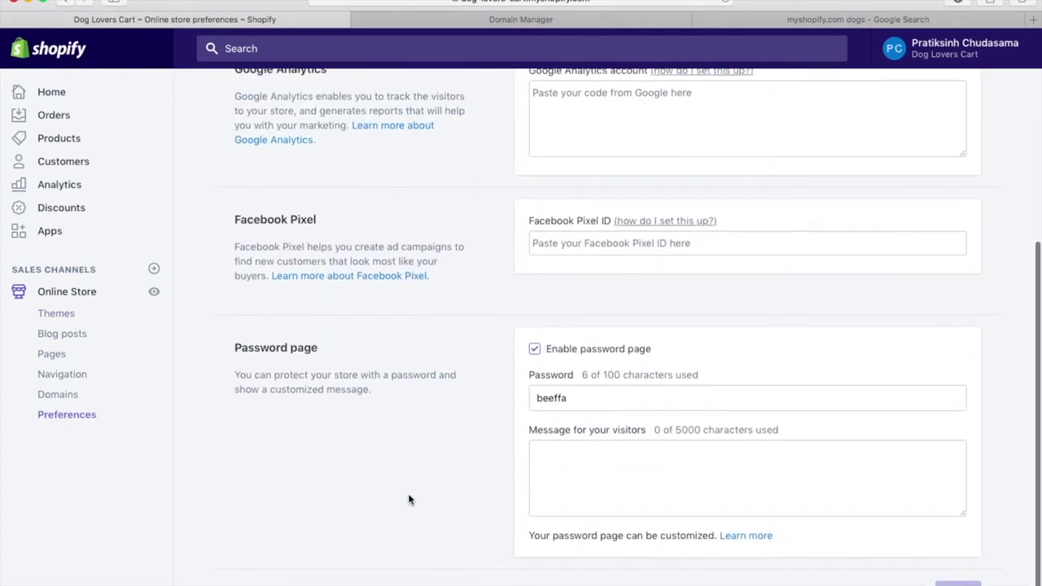
pyautogui.click(537, 358)
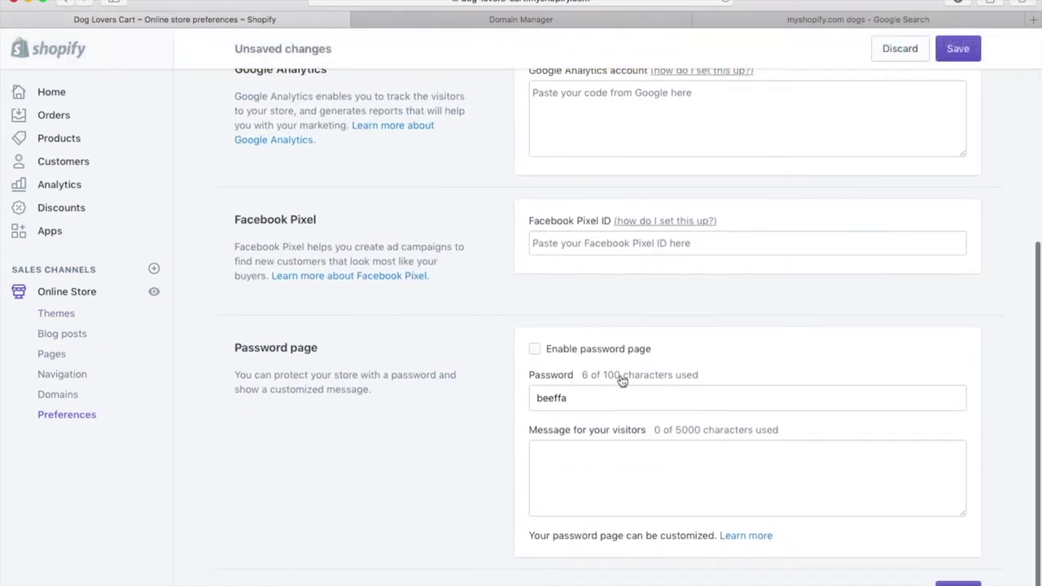
pyautogui.click(949, 579)
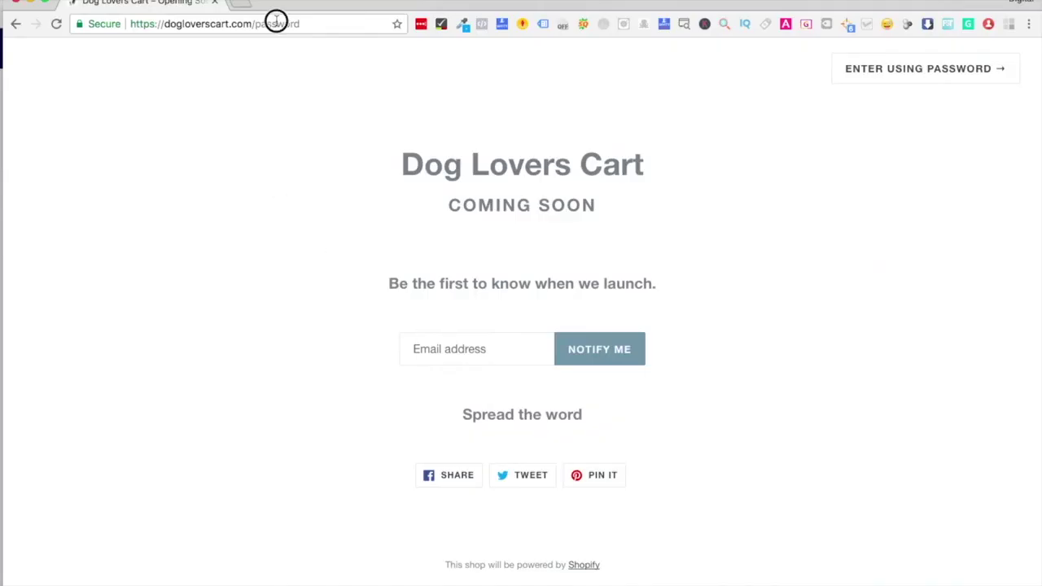
pyautogui.doubleClick(276, 23)
pyautogui.press('BackSpace')
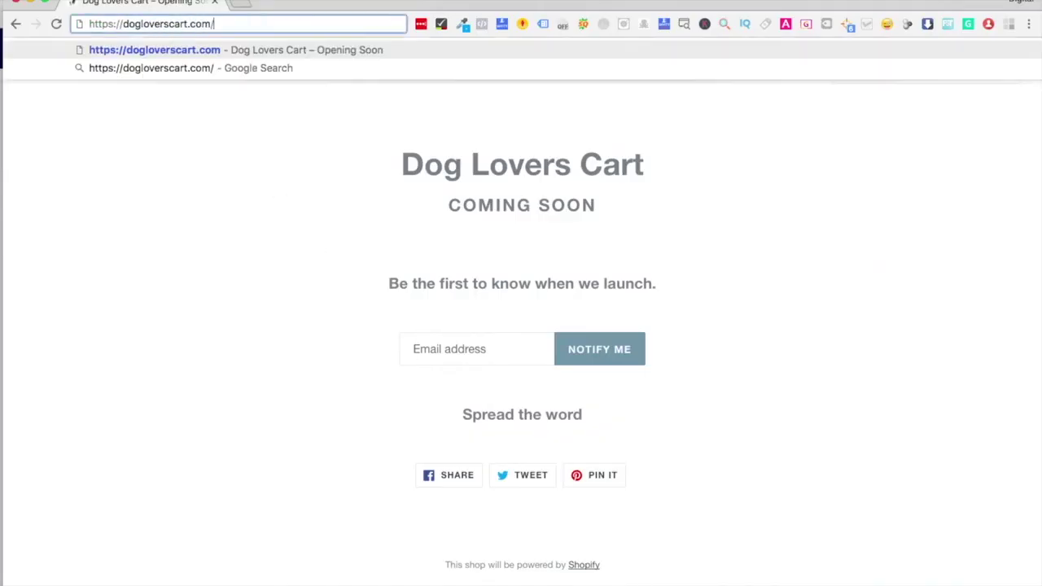
pyautogui.press('Return')
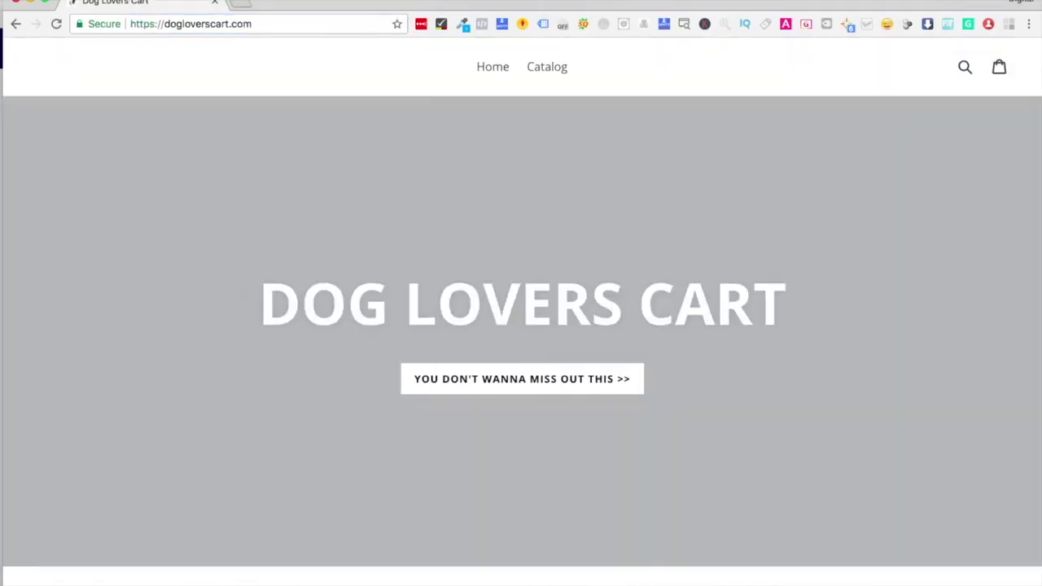